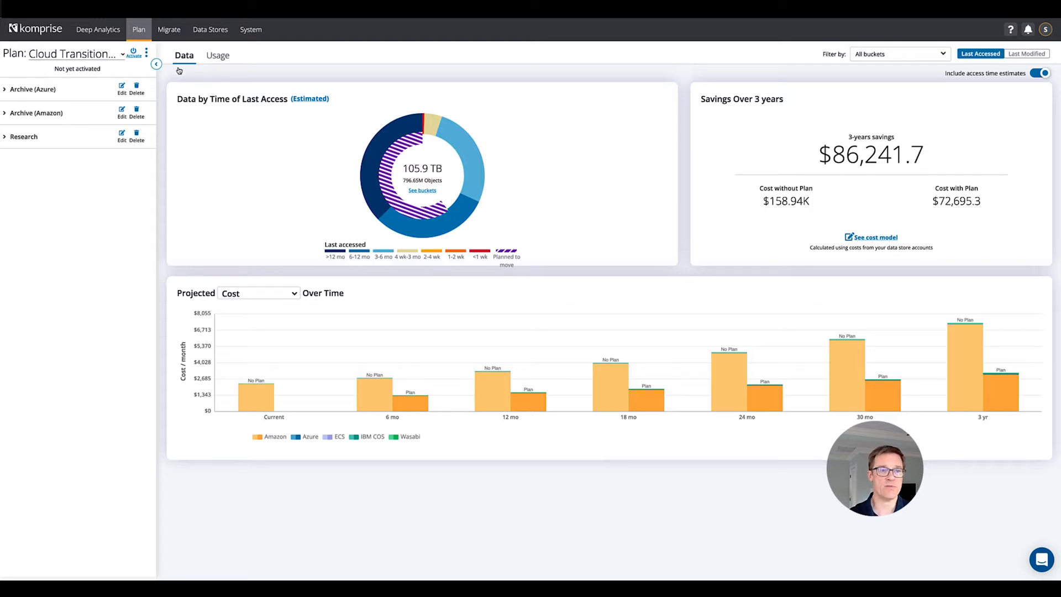
Look over the migrations page, switch to Komprise's object stores, and examine the Azure account's connection settings.
click(172, 34)
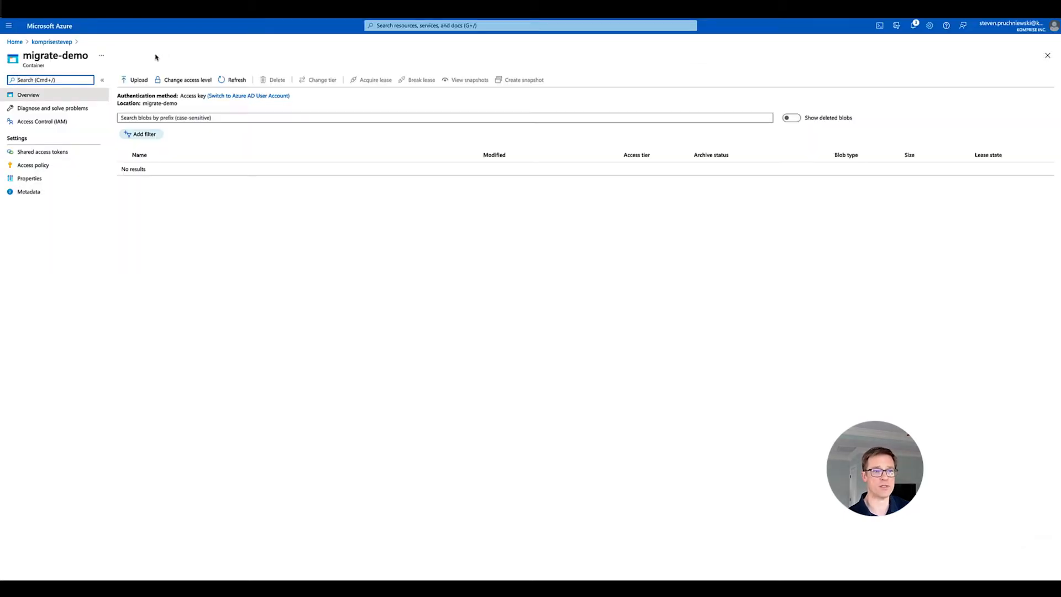
click(243, 8)
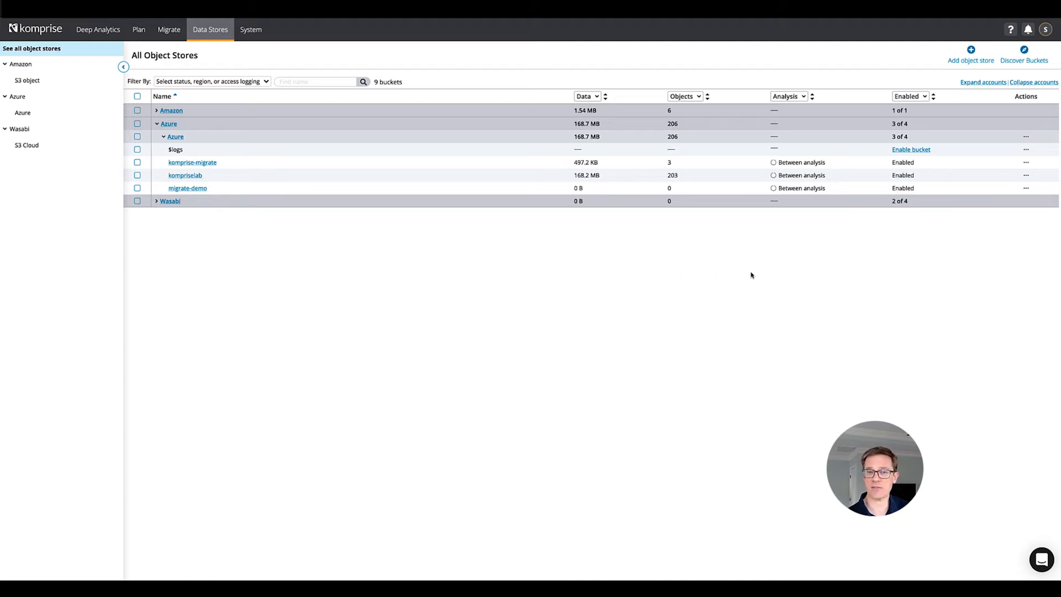
click(1026, 138)
click(1021, 151)
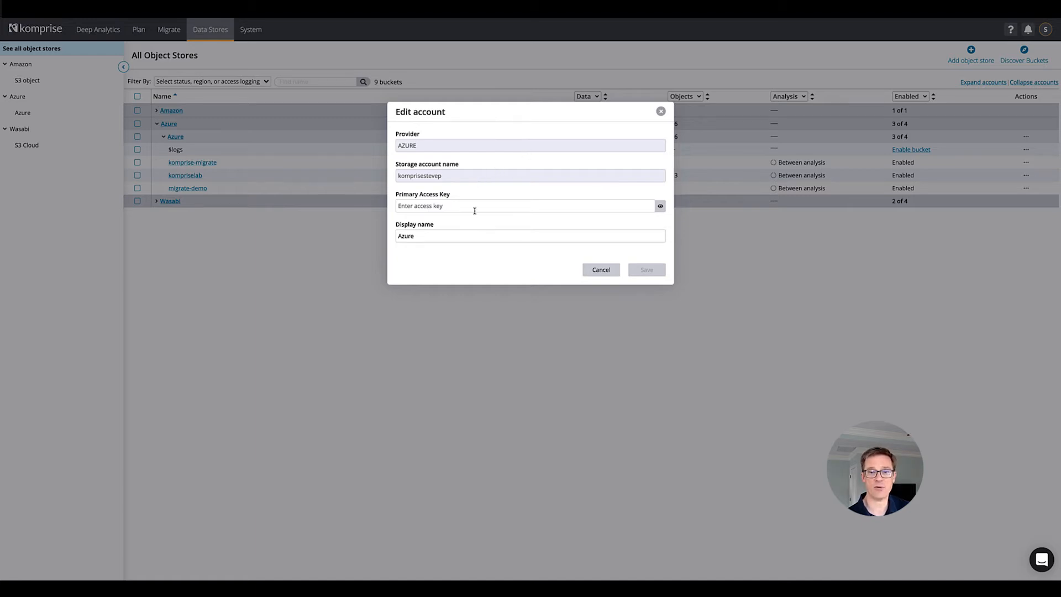
click(601, 271)
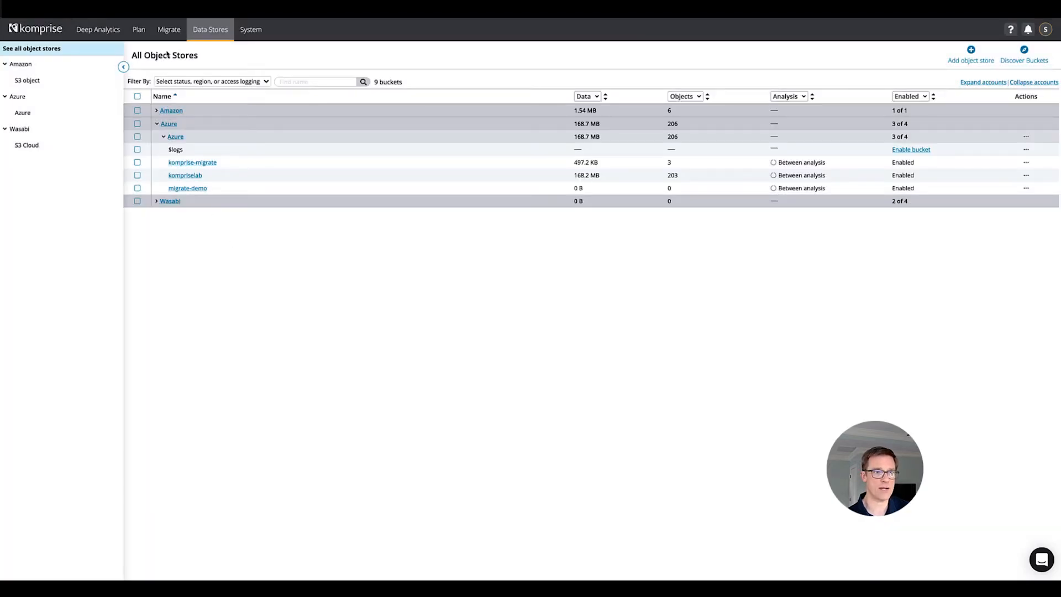
Add a migration with the entire komprise-migrate bucket from the Wasabi S3 Cloud account as its source.
click(171, 34)
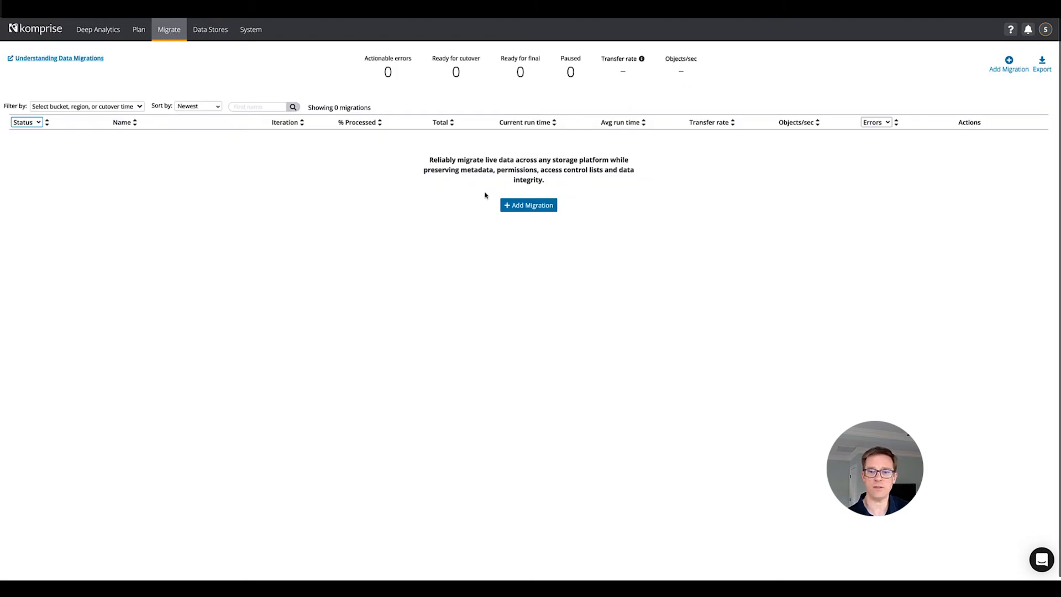
click(528, 206)
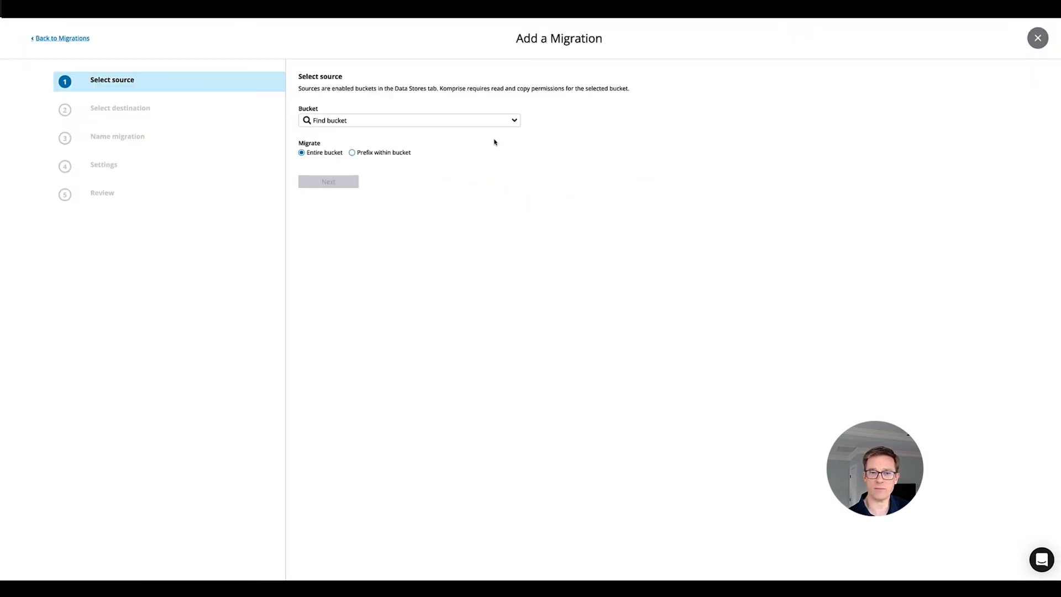
click(514, 120)
click(355, 175)
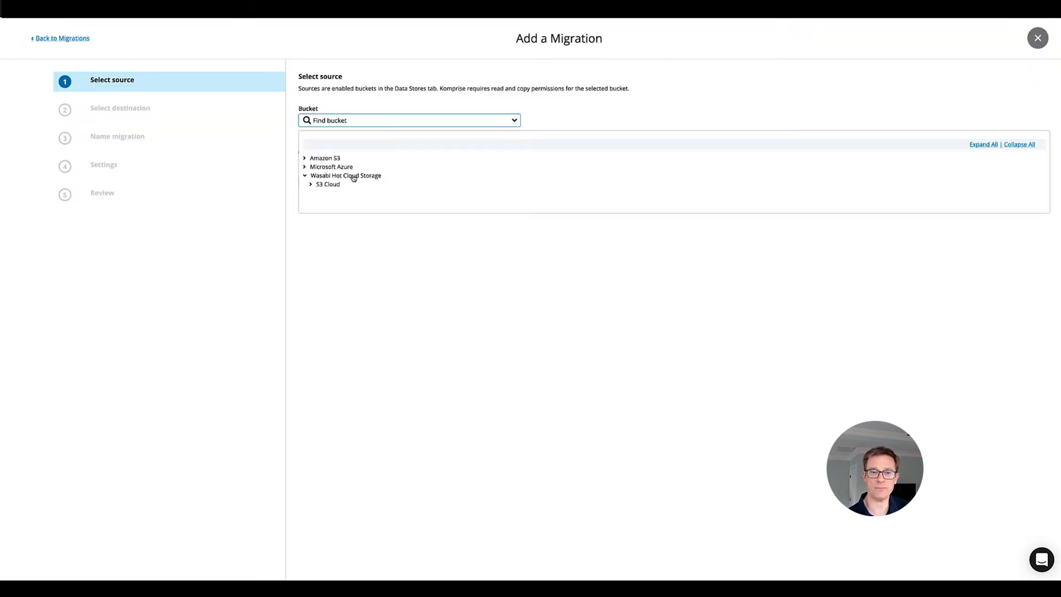
click(338, 184)
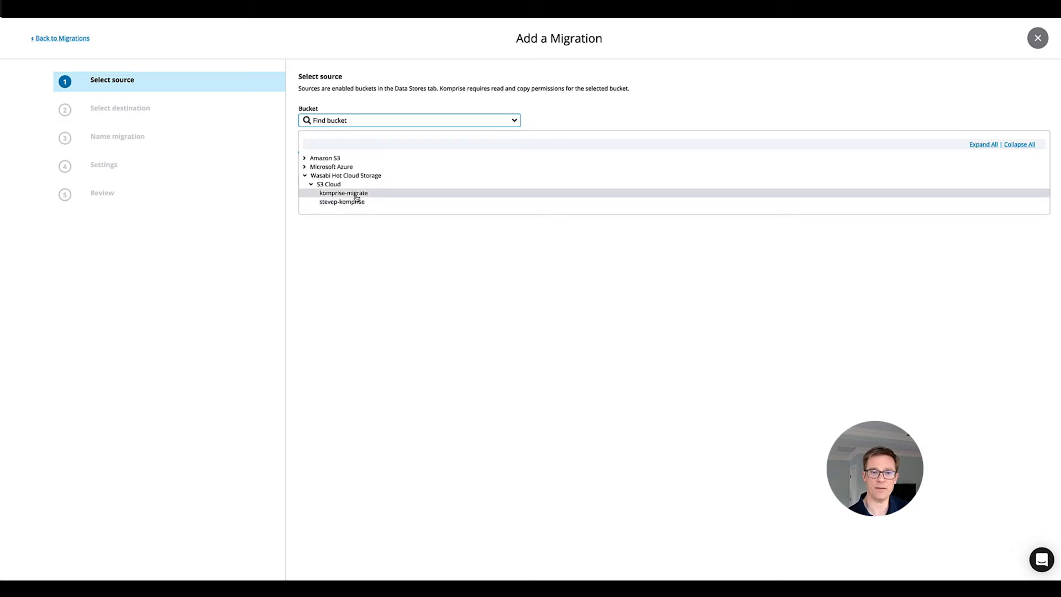
click(357, 195)
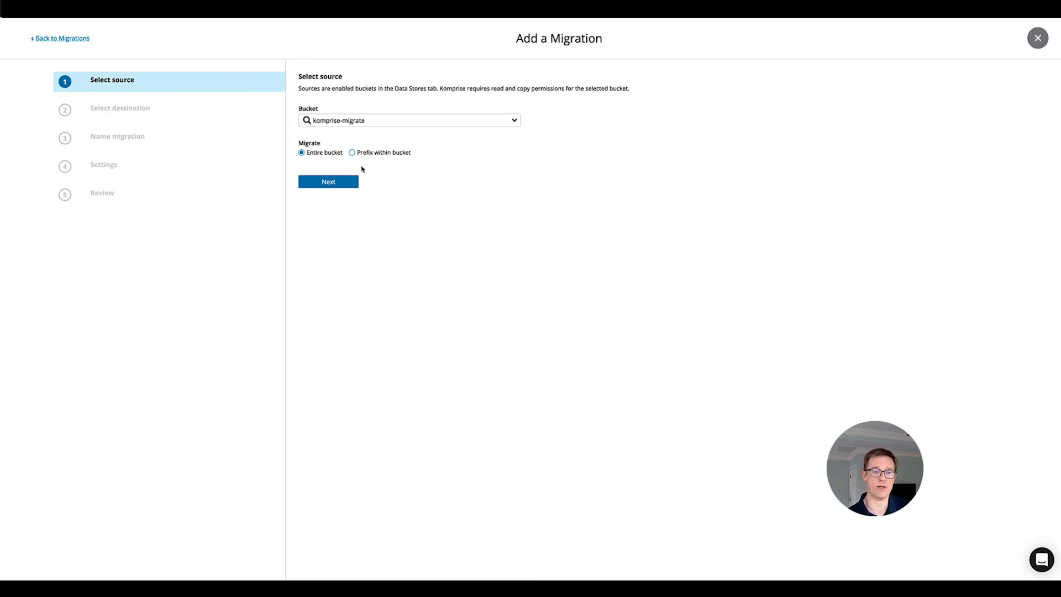
click(332, 182)
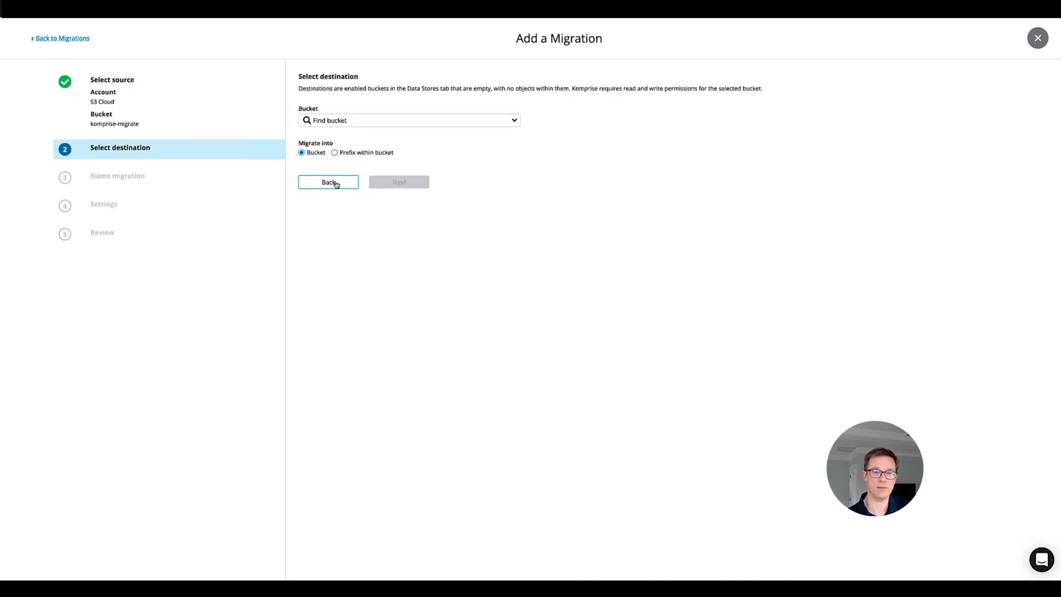
Set the Azure bucket migrate-demo as the migration destination, using the Azure Hot storage class.
click(514, 125)
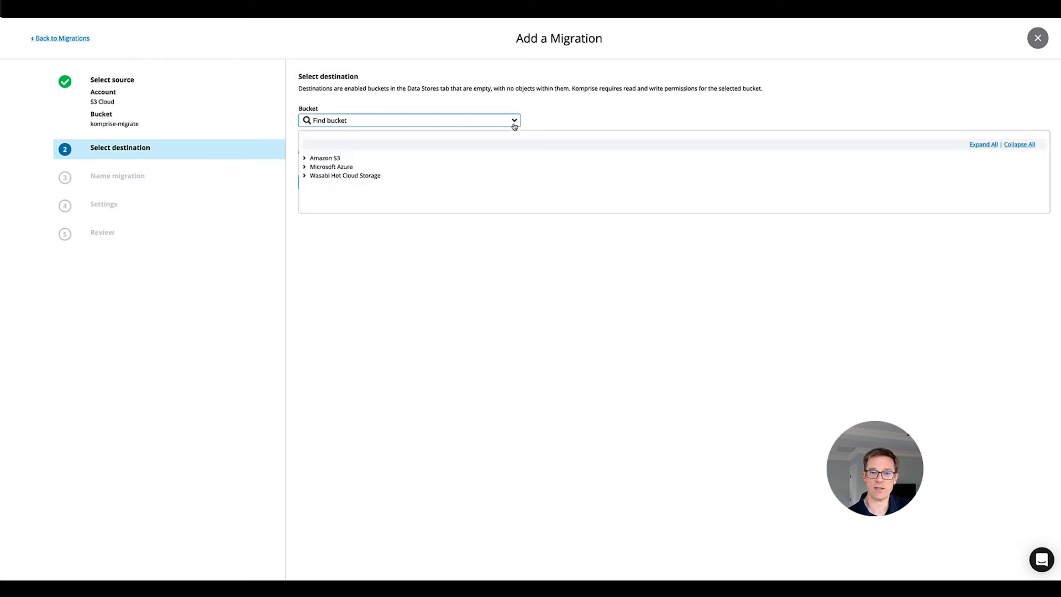
click(342, 167)
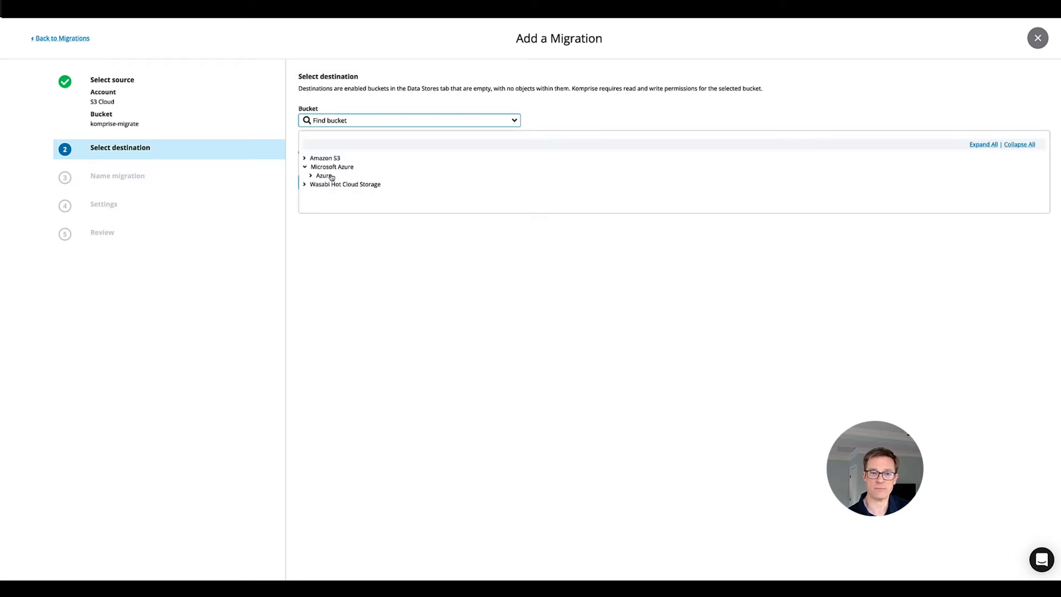
click(330, 176)
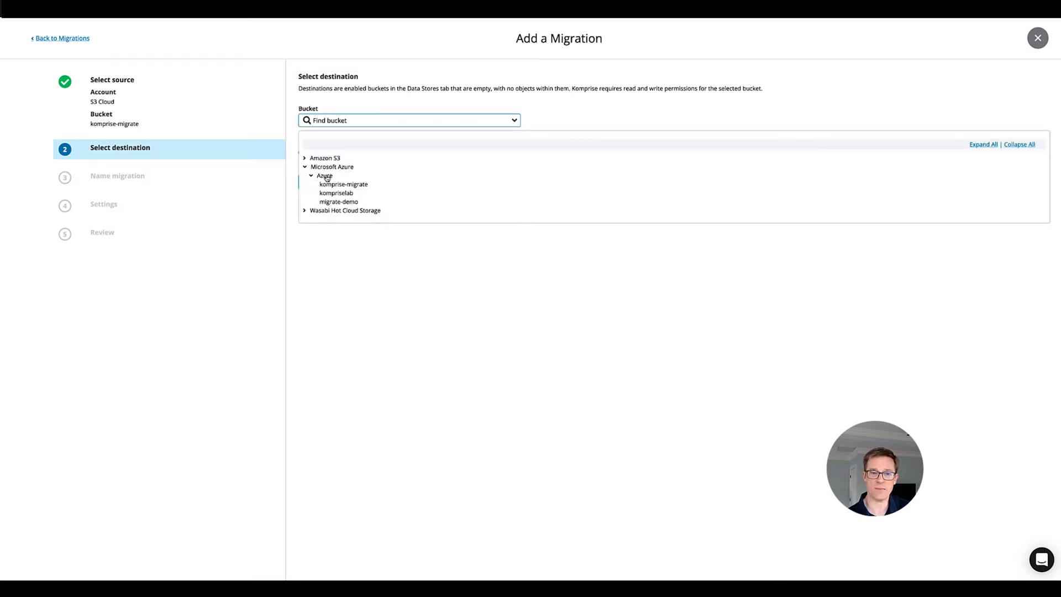
click(341, 202)
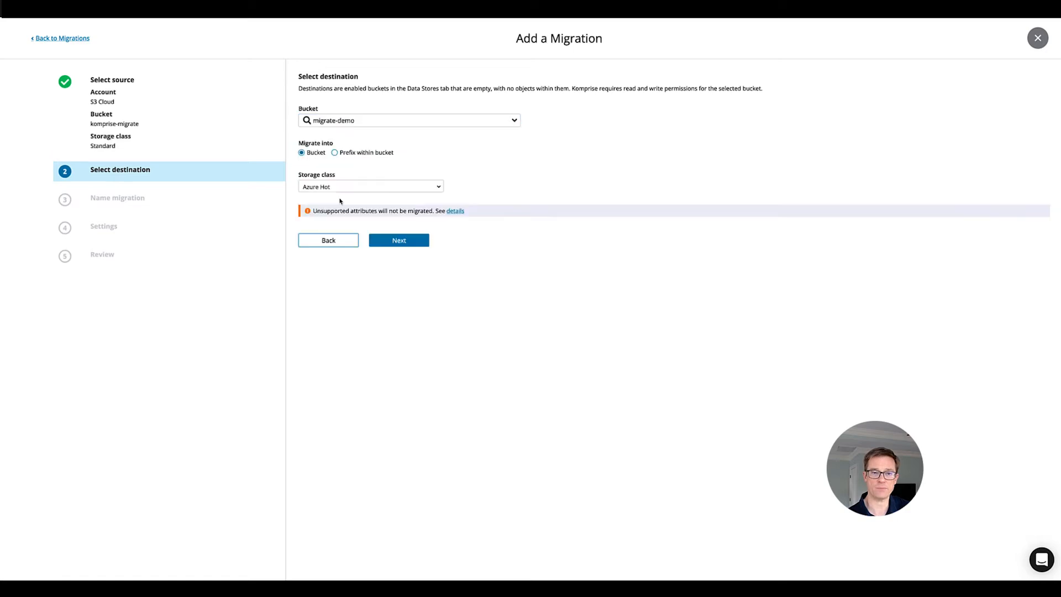
click(368, 190)
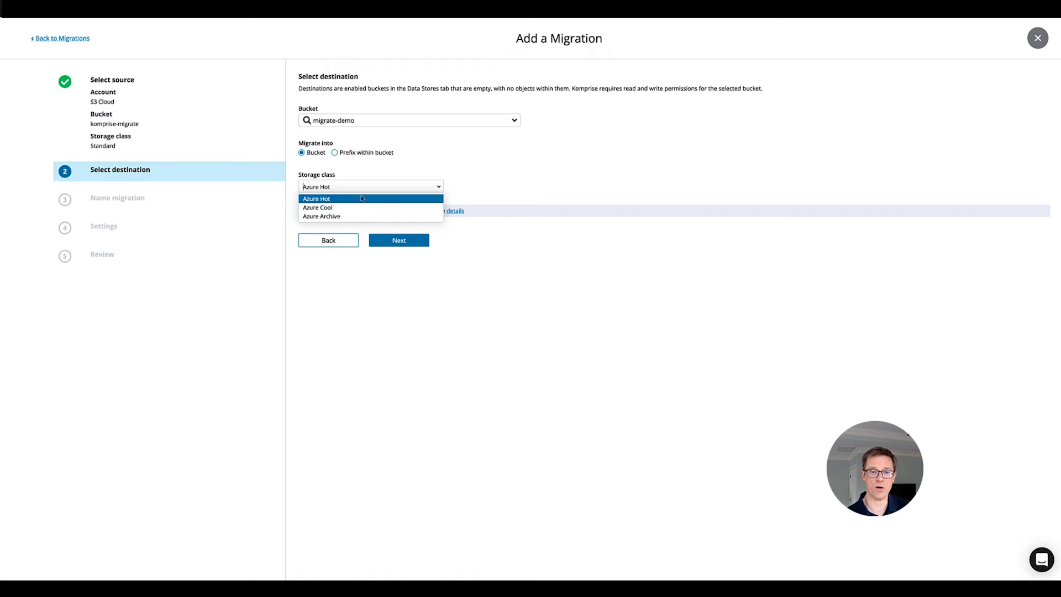
click(371, 174)
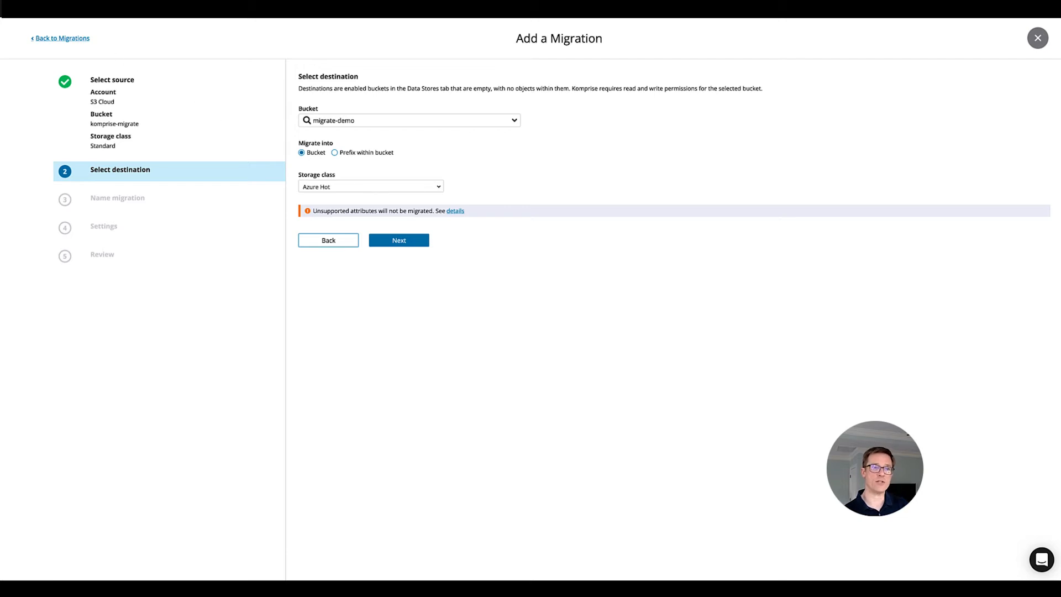
Look over the existing migrations and the Archive (Azure) group in the cloud transition plan.
click(62, 38)
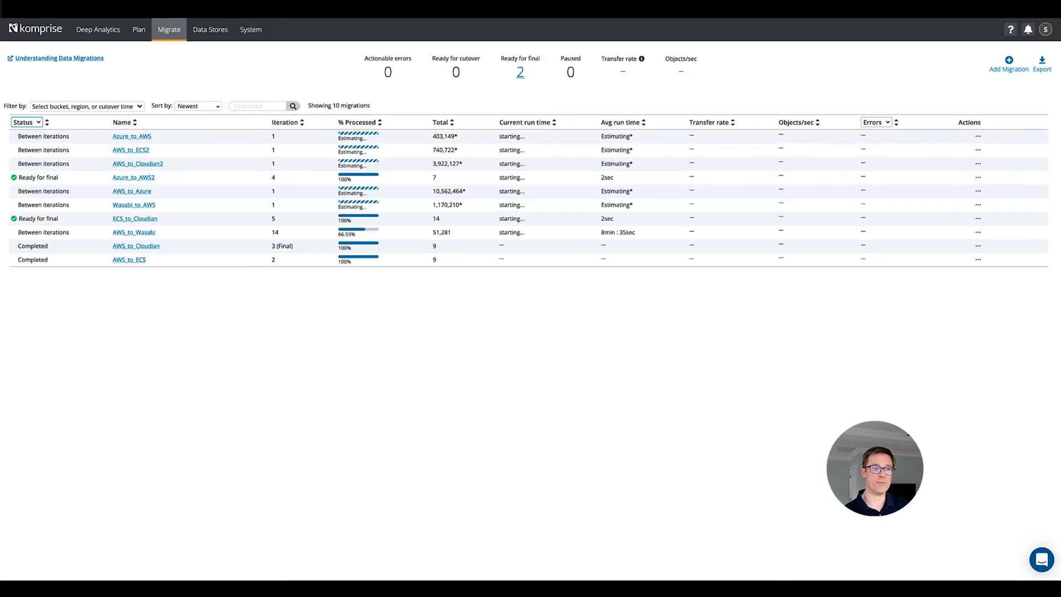
click(140, 29)
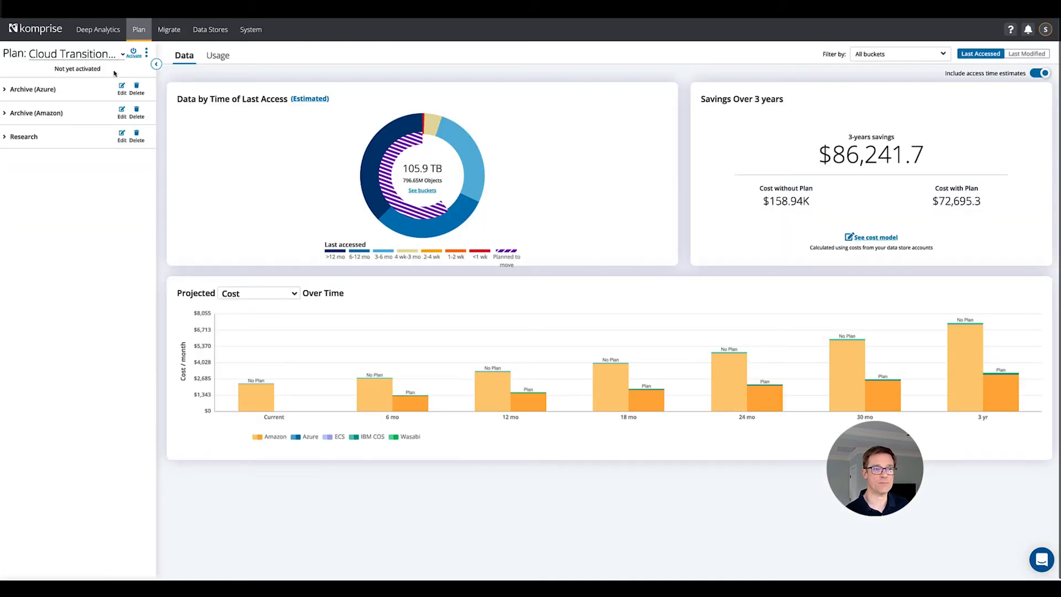
click(93, 92)
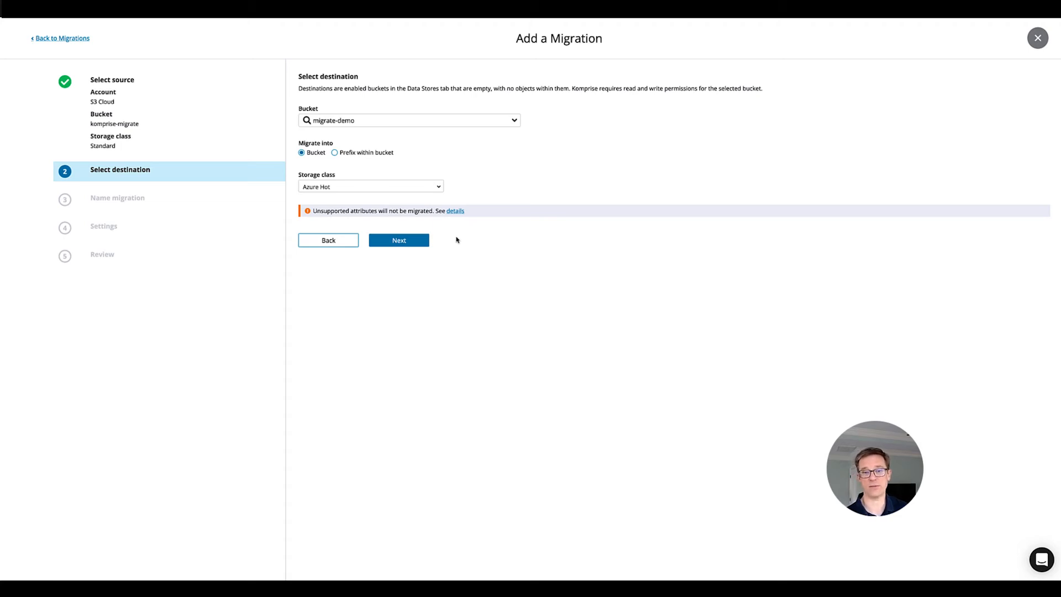
Accept the destination and name the migration "azure migrate demo".
click(417, 239)
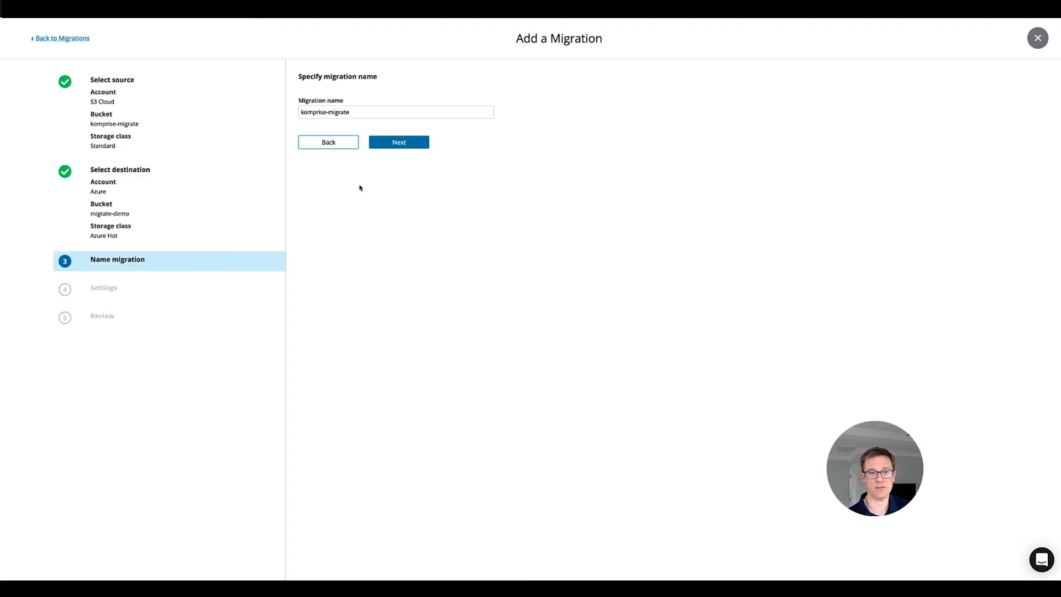
triple_click(354, 115)
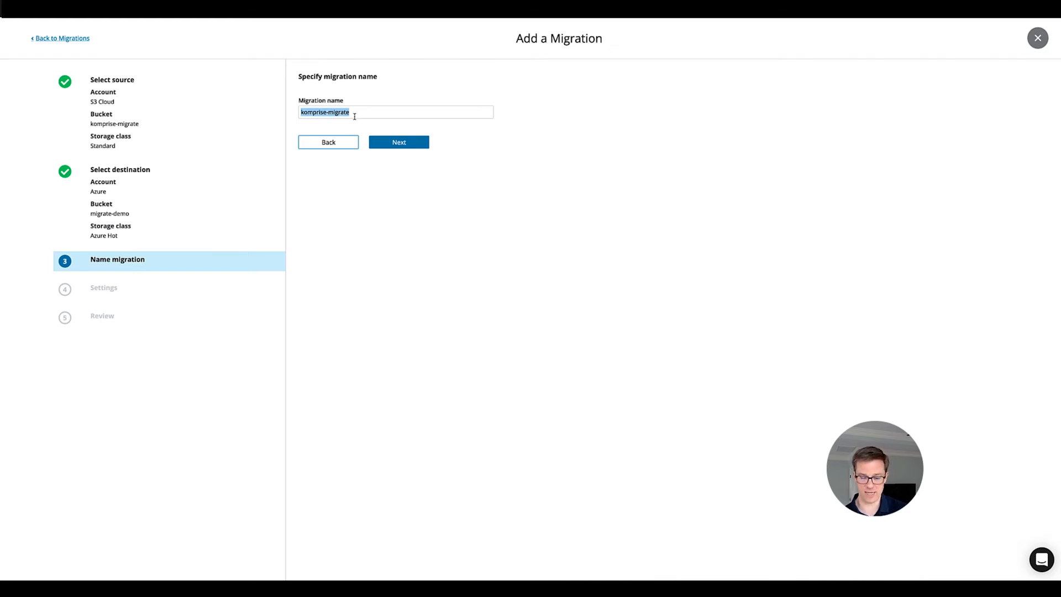
text(azured)
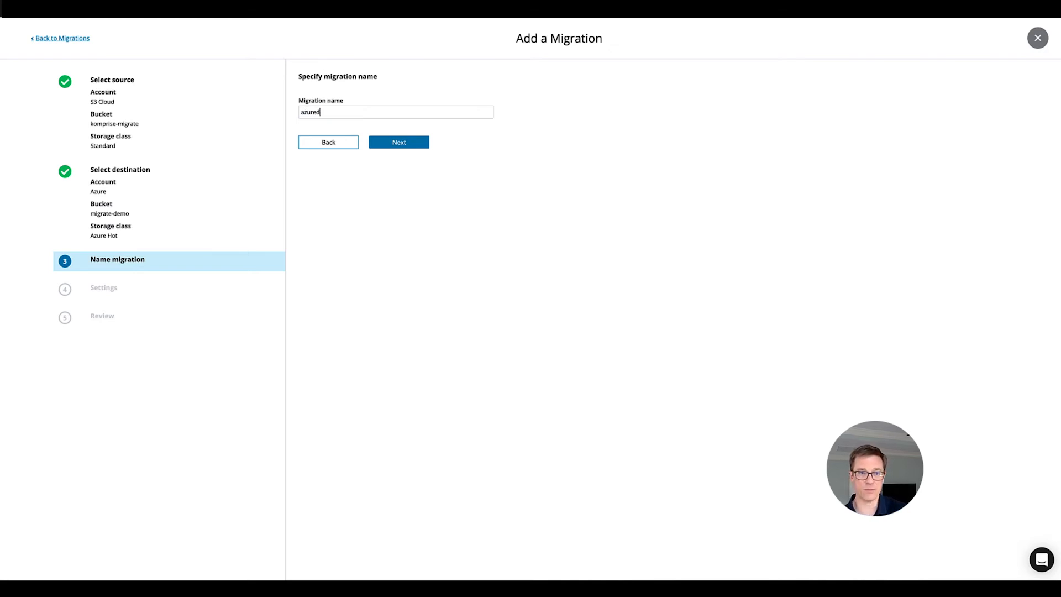
key(BackSpace)
text( migrate demo)
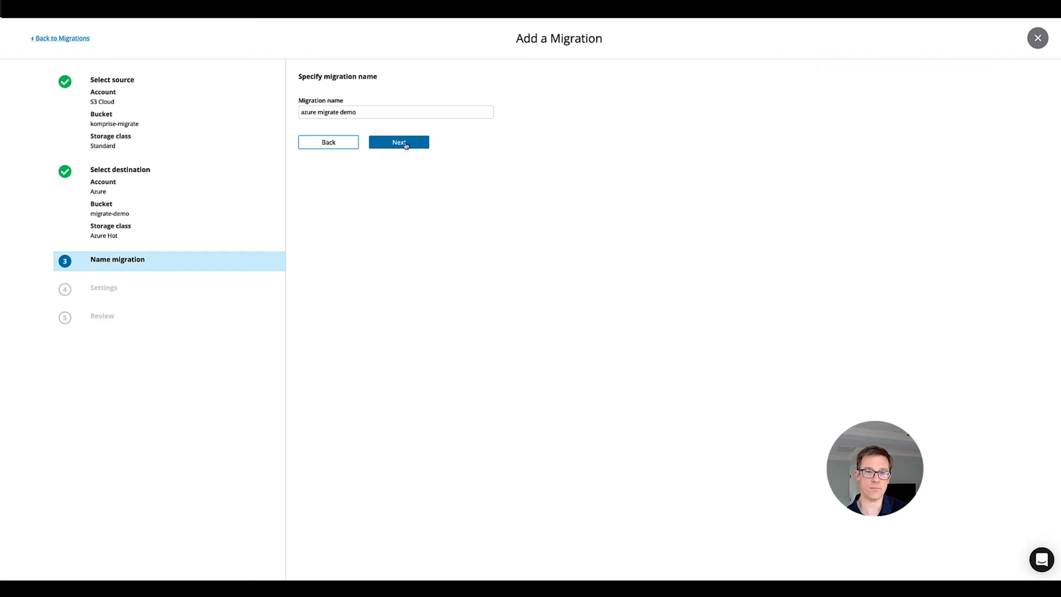
click(404, 144)
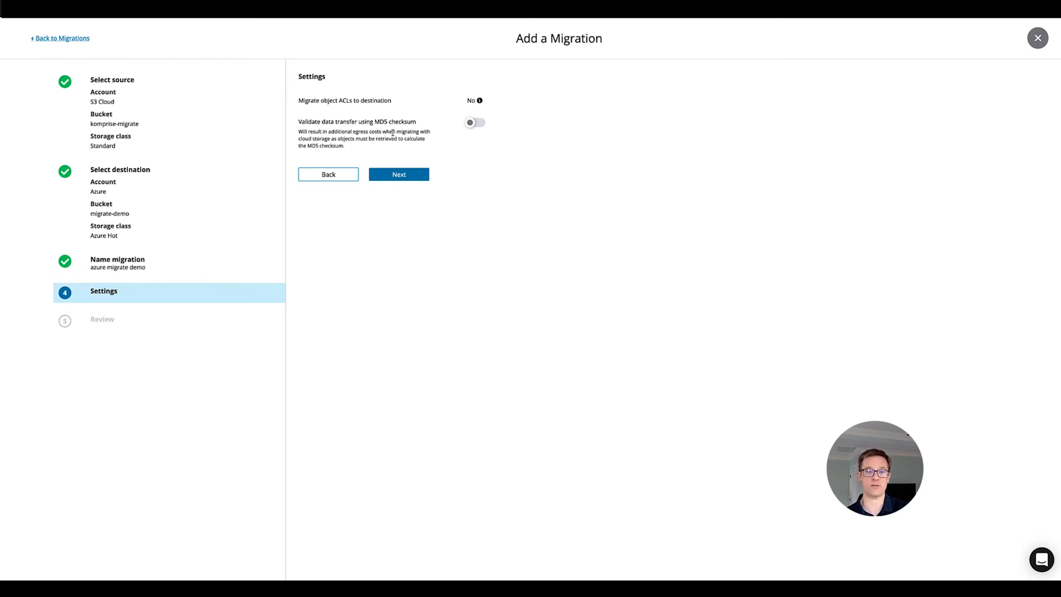
Keep MD5 checksum validation off in the settings and start the migration from the review.
click(406, 177)
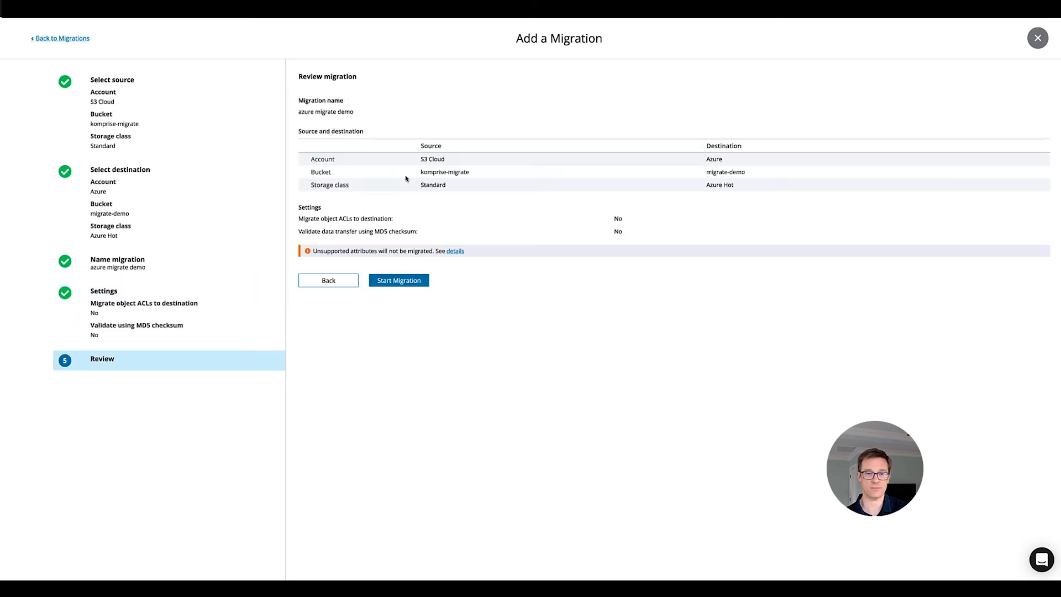
click(400, 282)
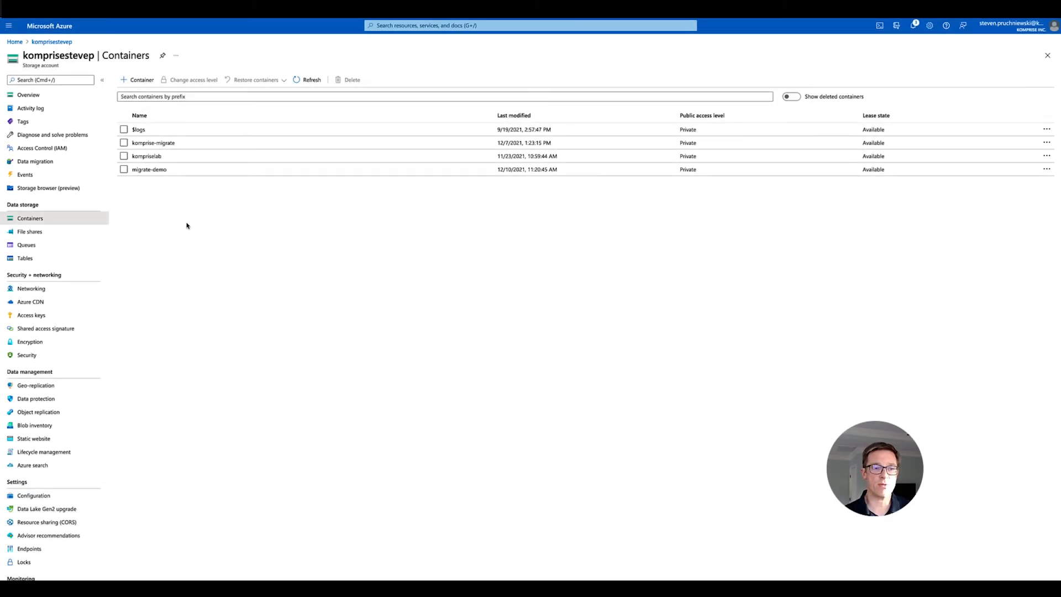
In the Azure storage account's migrate-demo container, examine the properties and metadata of metadata.jpg.
click(148, 169)
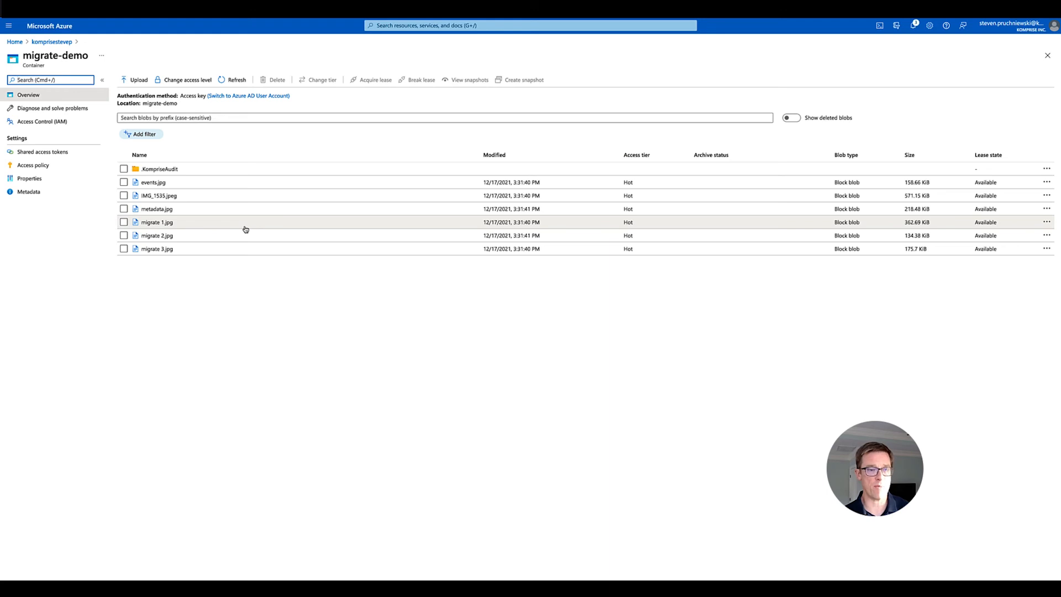
click(153, 210)
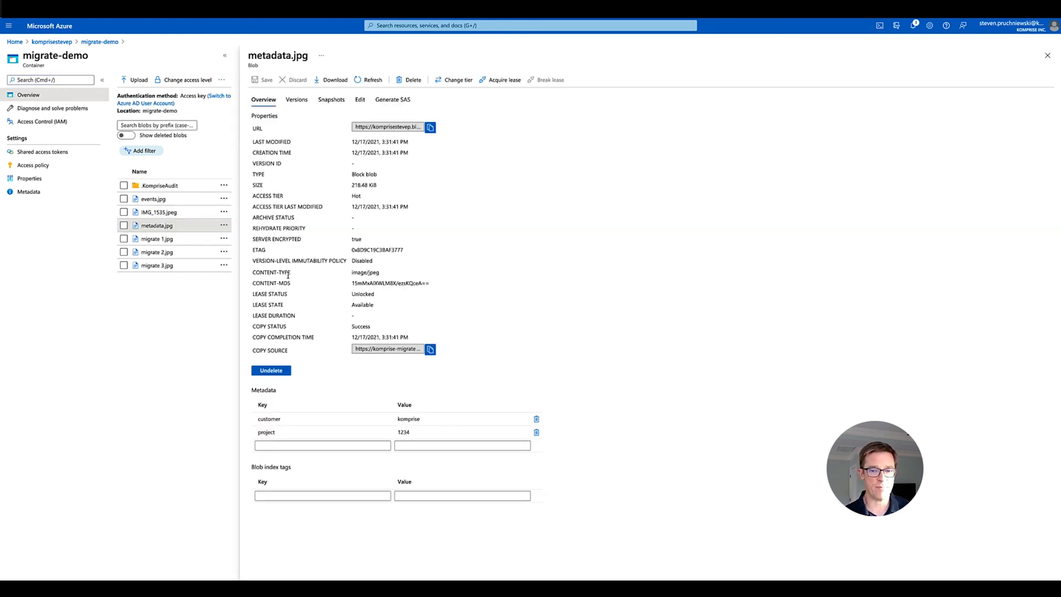